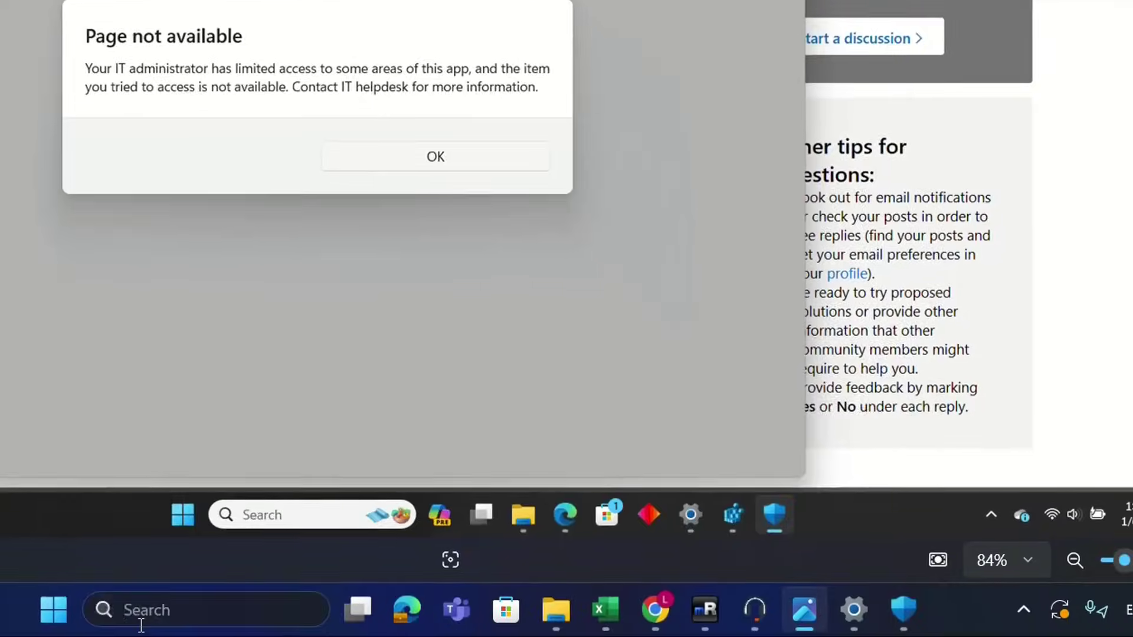
Step: Search the Start menu for 'windows security' and open the app's App settings page
{"action": "left_click", "coordinate": [140, 611]}
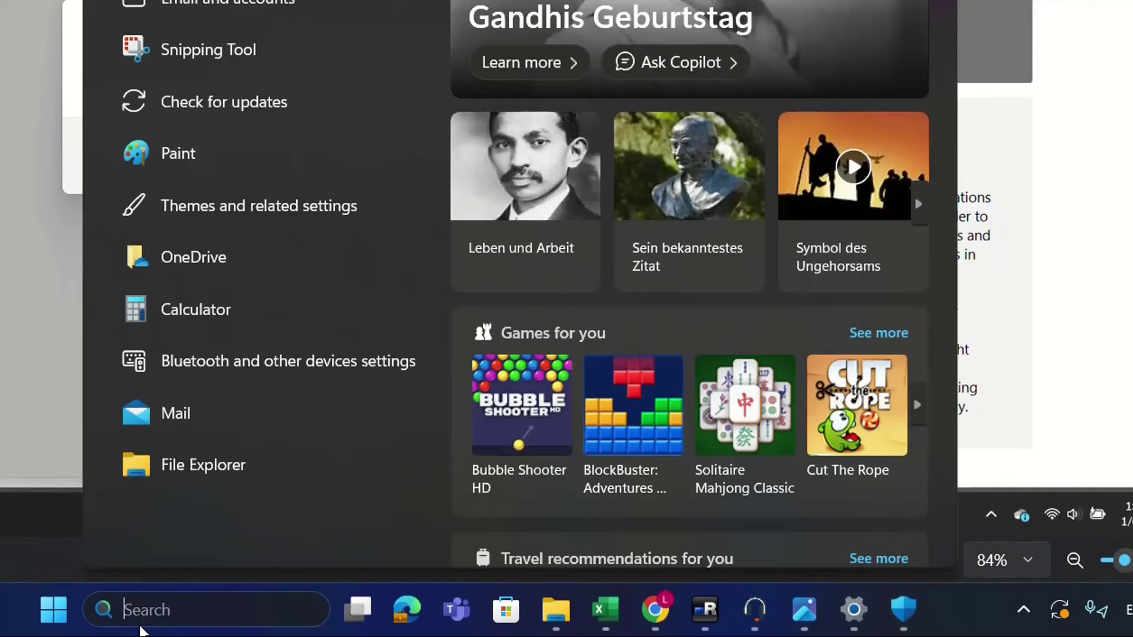
{"action": "type", "text": "windw"}
{"action": "key", "text": "BackSpace"}
{"action": "type", "text": "ows"}
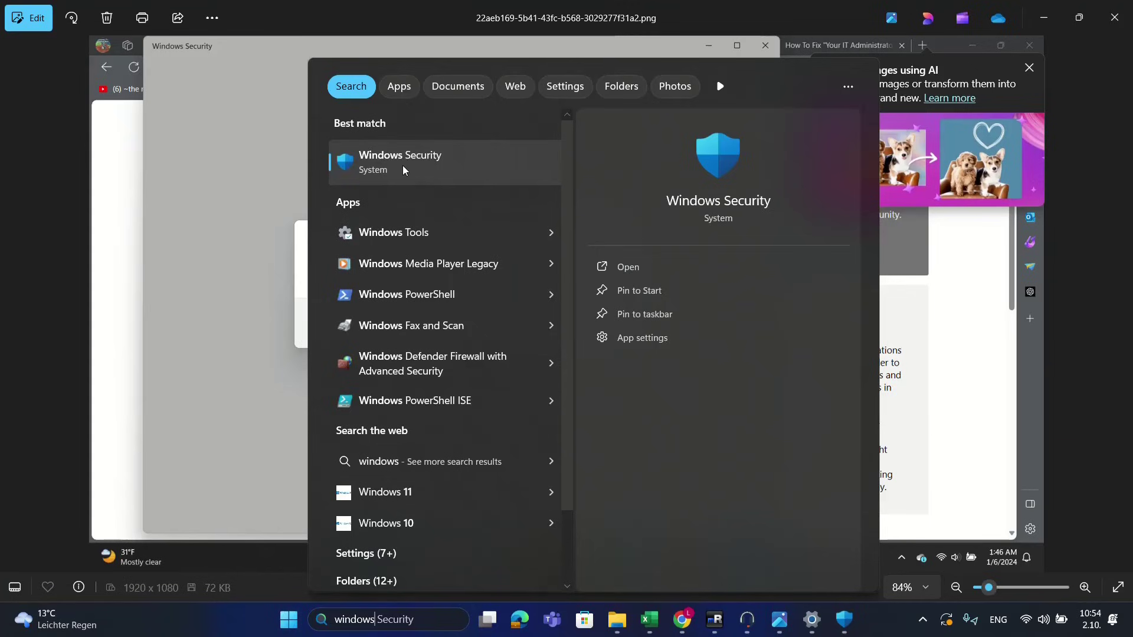
{"action": "right_click", "coordinate": [403, 167]}
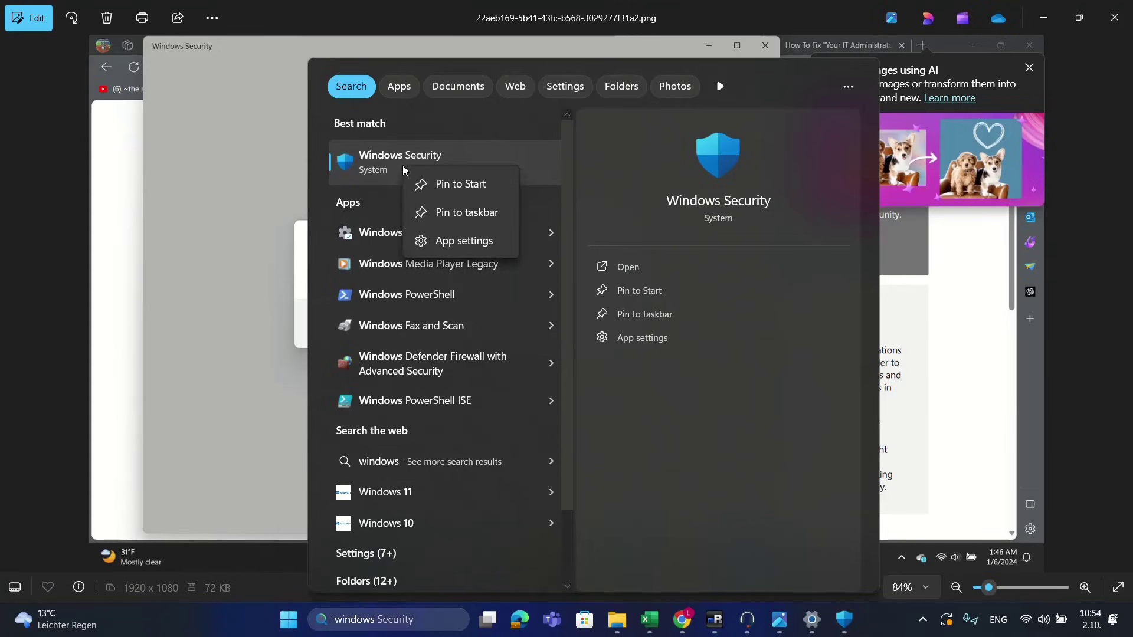
{"action": "left_click", "coordinate": [451, 247]}
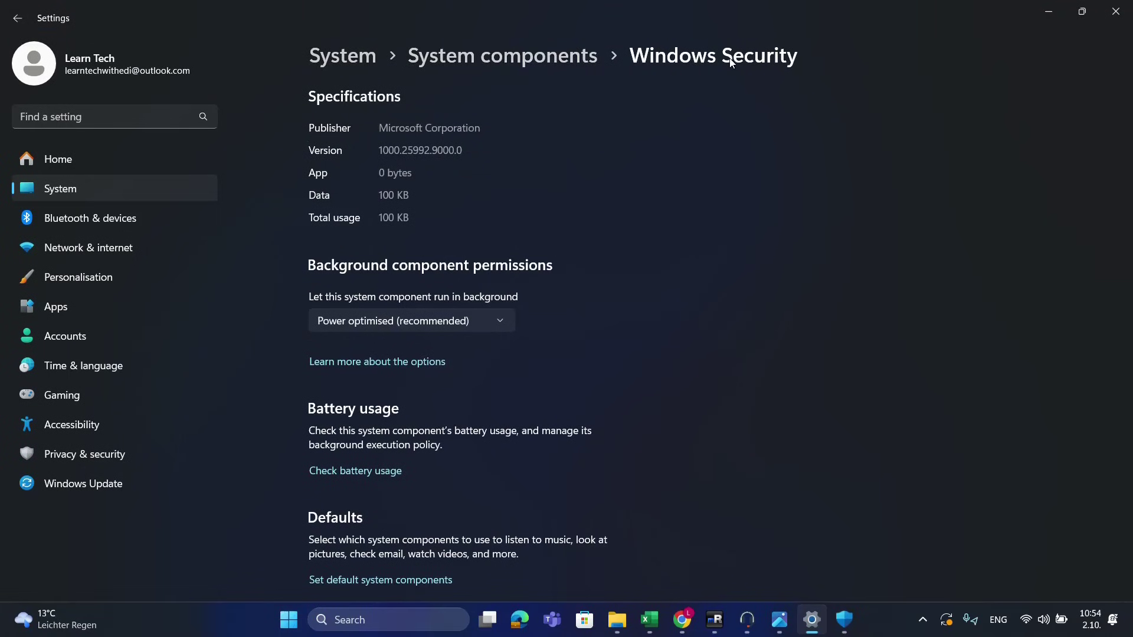
Step: Terminate Windows Security and its processes, run Repair on it, then open Start
{"action": "scroll", "coordinate": [509, 472], "scroll_direction": "down", "scroll_amount": 4}
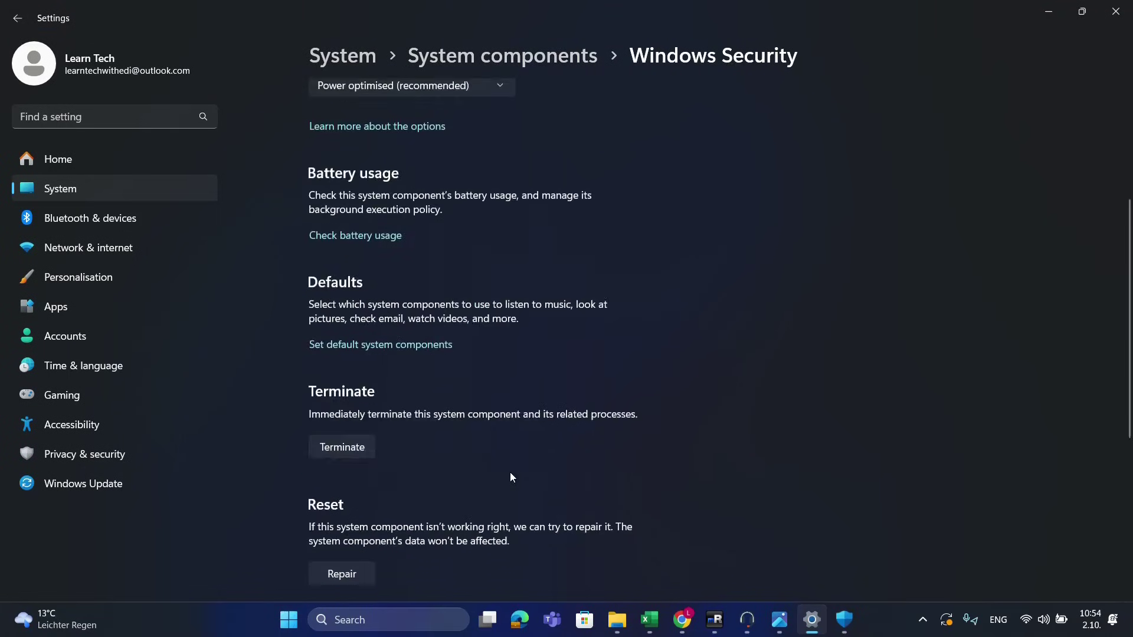
{"action": "scroll", "coordinate": [511, 477], "scroll_direction": "down", "scroll_amount": 5}
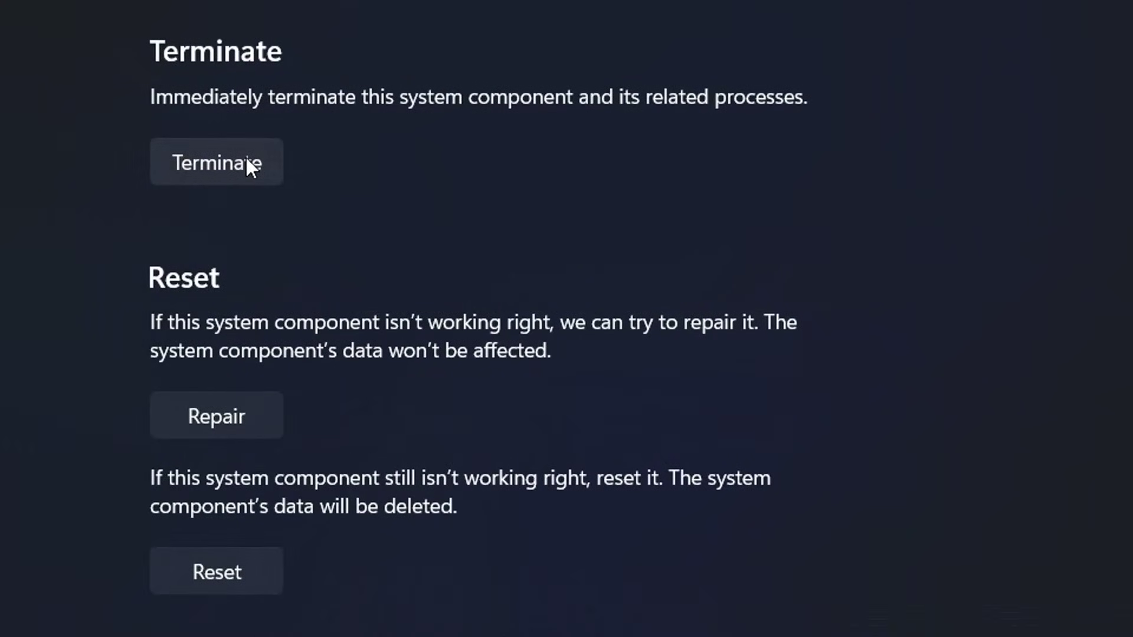
{"action": "left_click", "coordinate": [246, 159]}
{"action": "left_click", "coordinate": [207, 413]}
{"action": "key", "text": "super"}
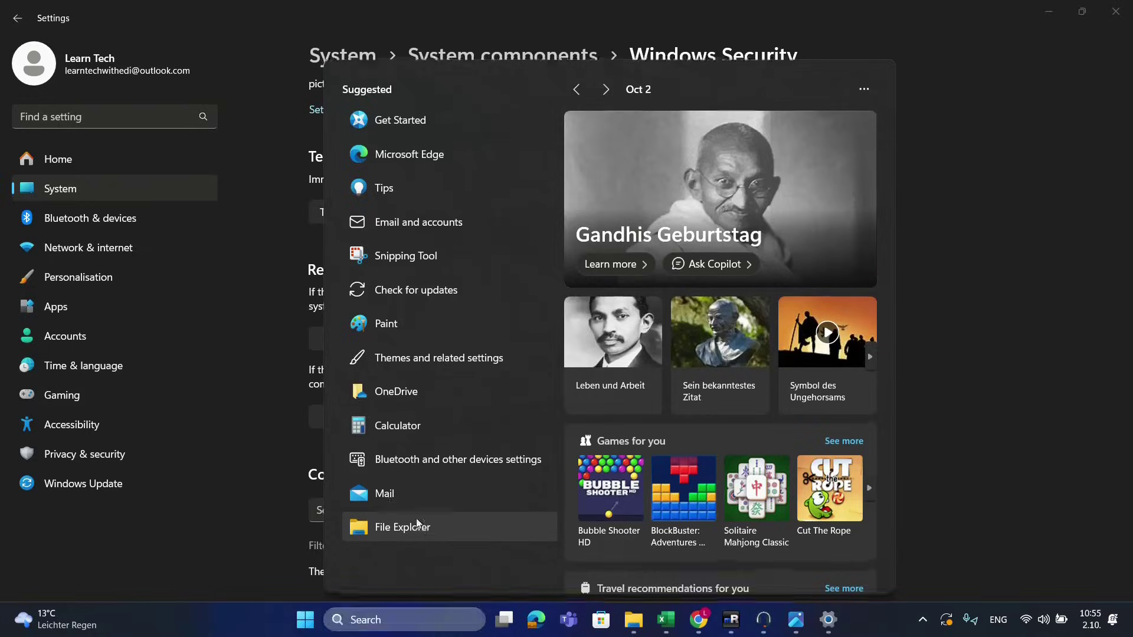
Step: In File Explorer, go into the Windows folder on the Windows-SSD (C:) drive
{"action": "left_click", "coordinate": [417, 525]}
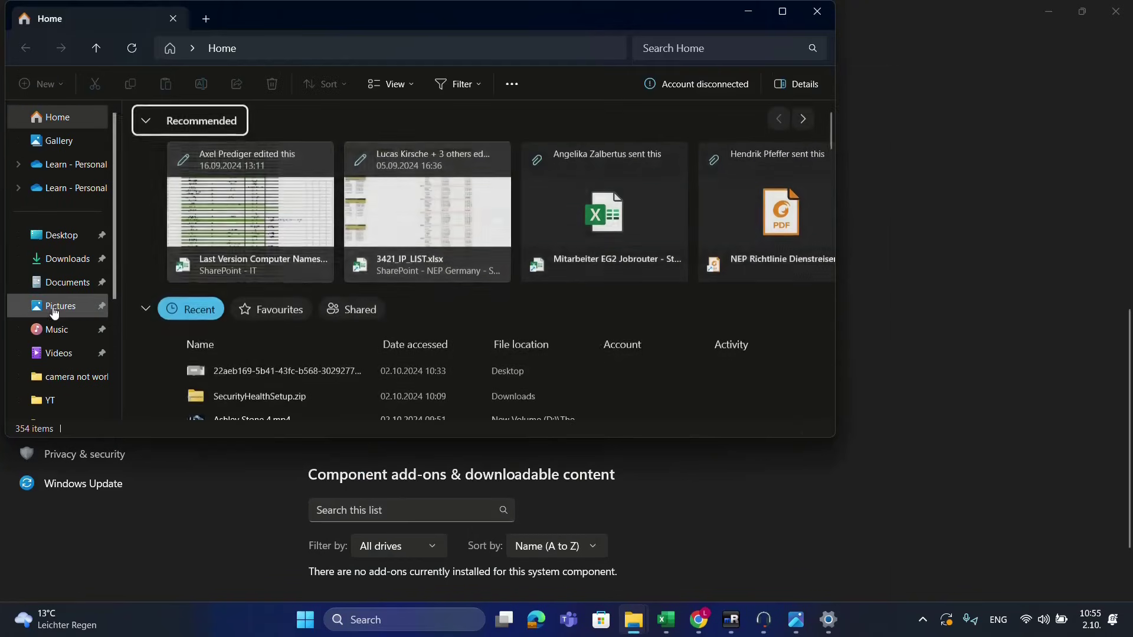
{"action": "scroll", "coordinate": [59, 342], "scroll_direction": "down", "scroll_amount": 3}
{"action": "left_click", "coordinate": [52, 301]}
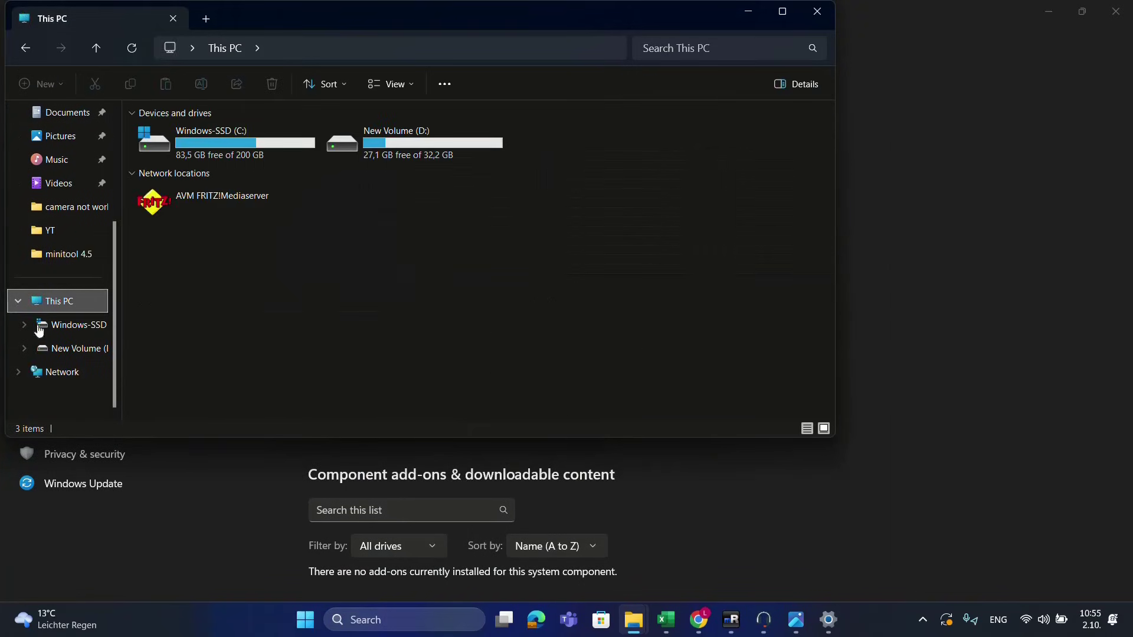
{"action": "left_click", "coordinate": [90, 332]}
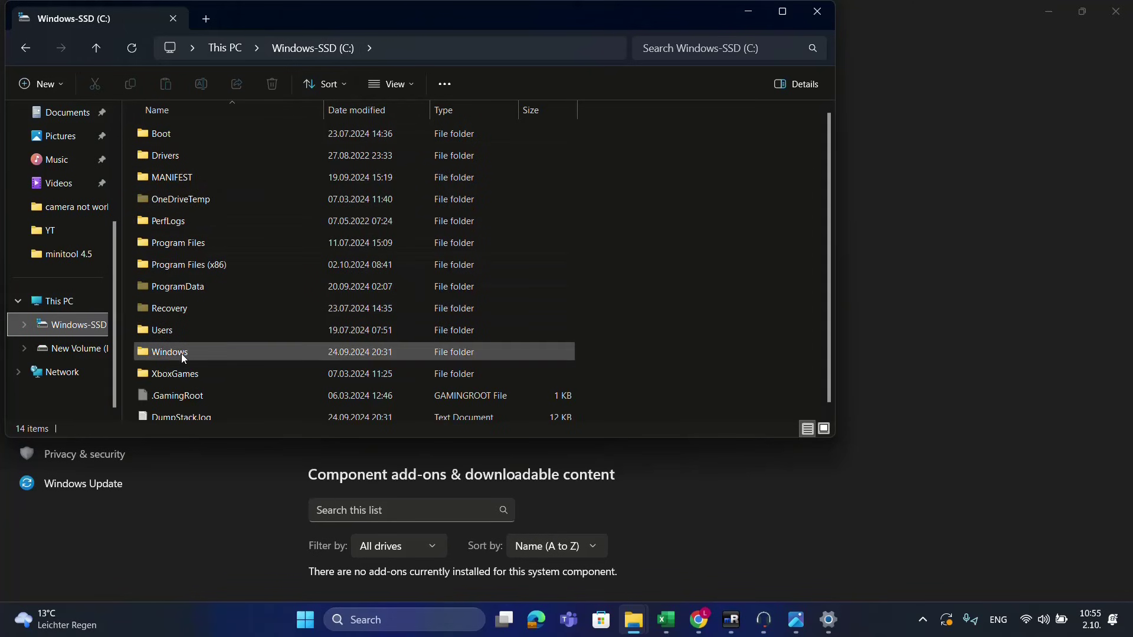
{"action": "mouse_move", "coordinate": [182, 353]}
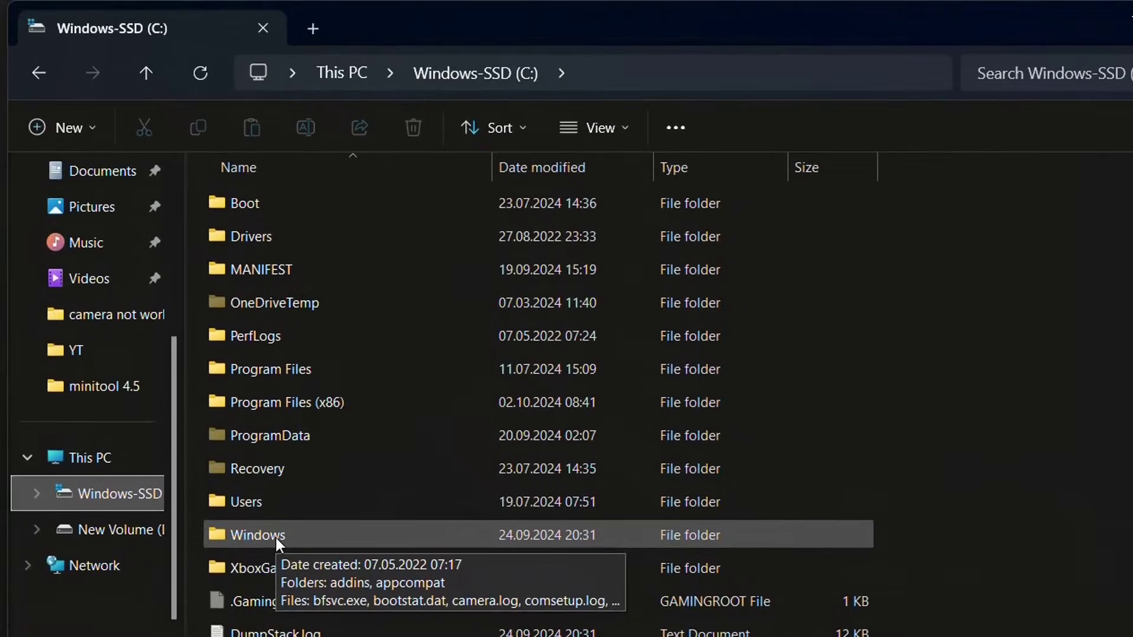
{"action": "double_click", "coordinate": [276, 537]}
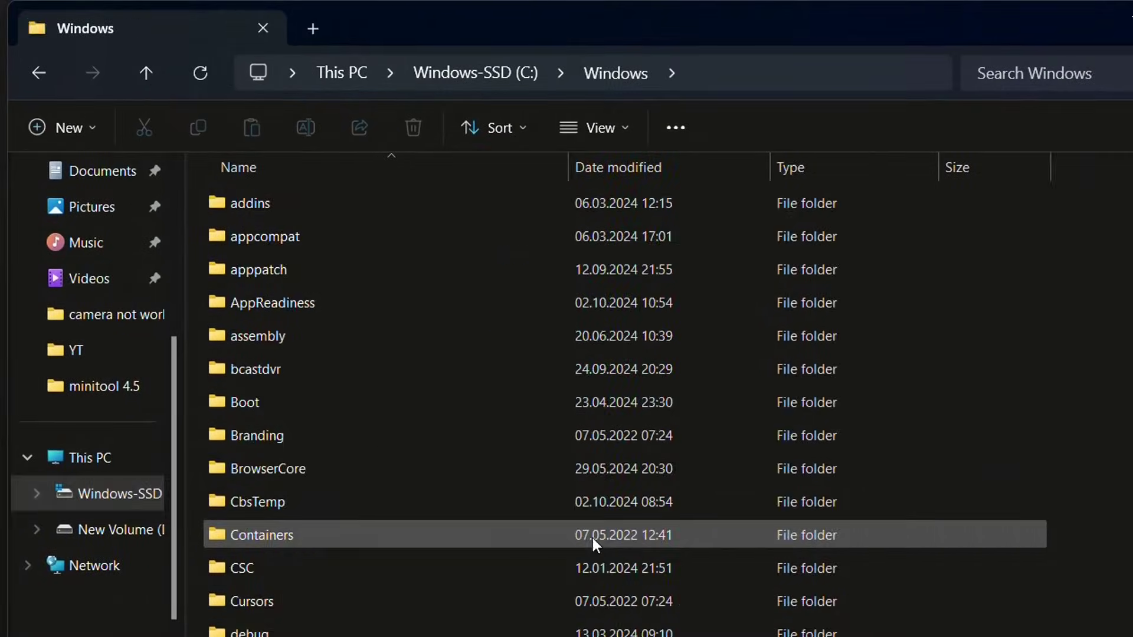
Step: Open System32, then its SecurityHealth folder
{"action": "left_click", "coordinate": [282, 568]}
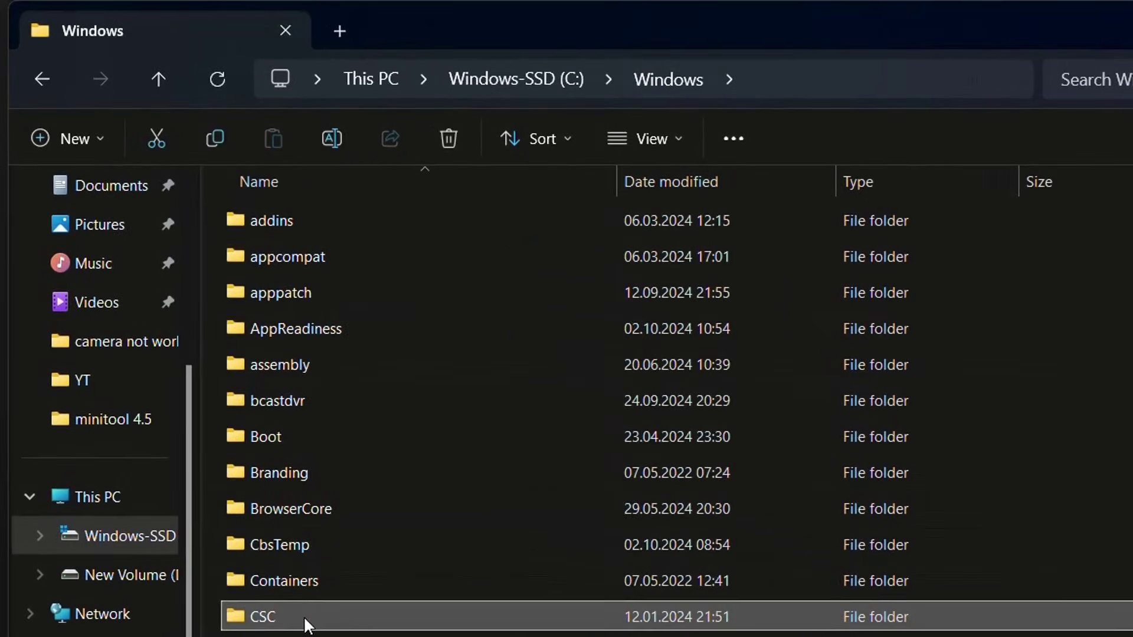
{"action": "key", "text": "s"}
{"action": "key", "text": "s"}
{"action": "key", "text": "s"}
{"action": "key", "text": "s"}
{"action": "key", "text": "s"}
{"action": "key", "text": "s"}
{"action": "key", "text": "s"}
{"action": "key", "text": "s"}
{"action": "key", "text": "s"}
{"action": "key", "text": "s"}
{"action": "key", "text": "s"}
{"action": "key", "text": "s"}
{"action": "key", "text": "s"}
{"action": "key", "text": "s"}
{"action": "key", "text": "s"}
{"action": "key", "text": "s"}
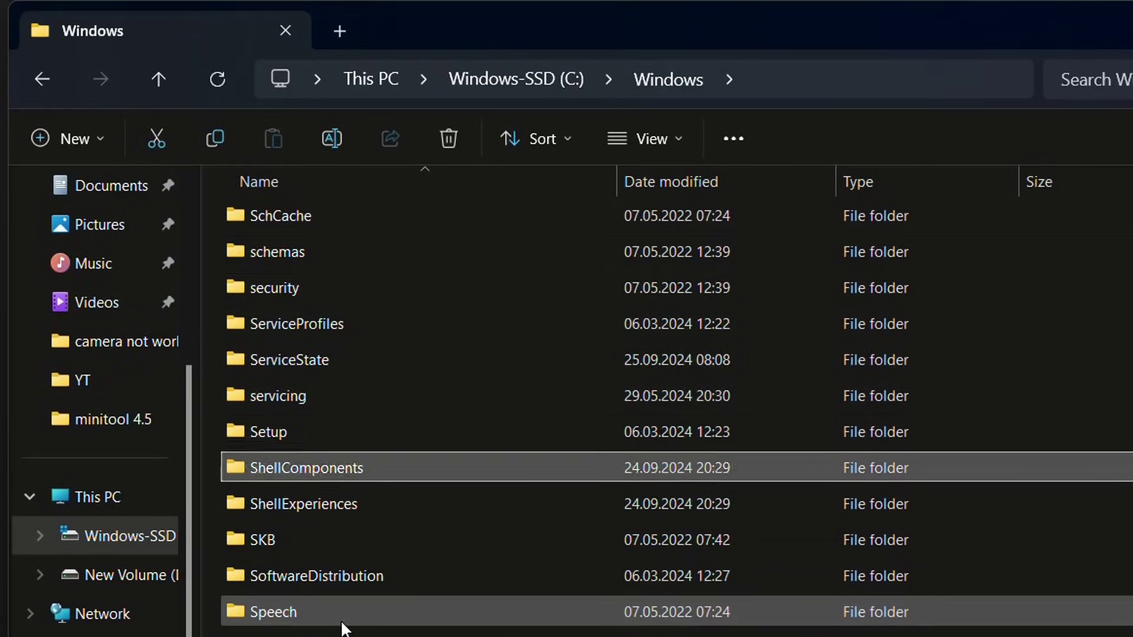
{"action": "double_click", "coordinate": [279, 254]}
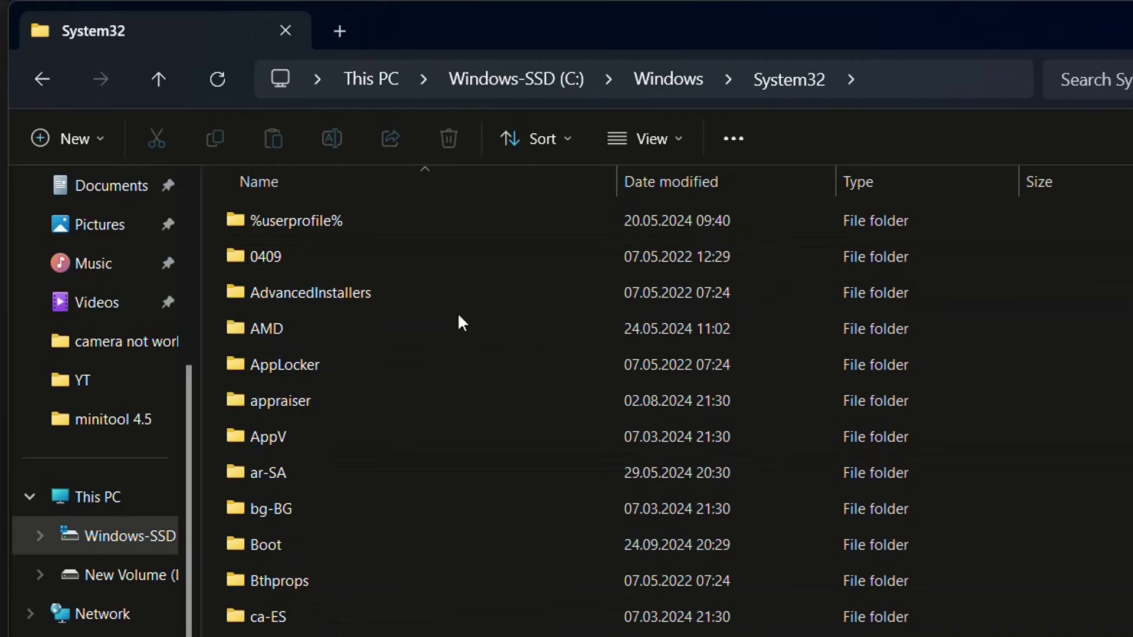
{"action": "scroll", "coordinate": [389, 591], "scroll_direction": "down", "scroll_amount": 3}
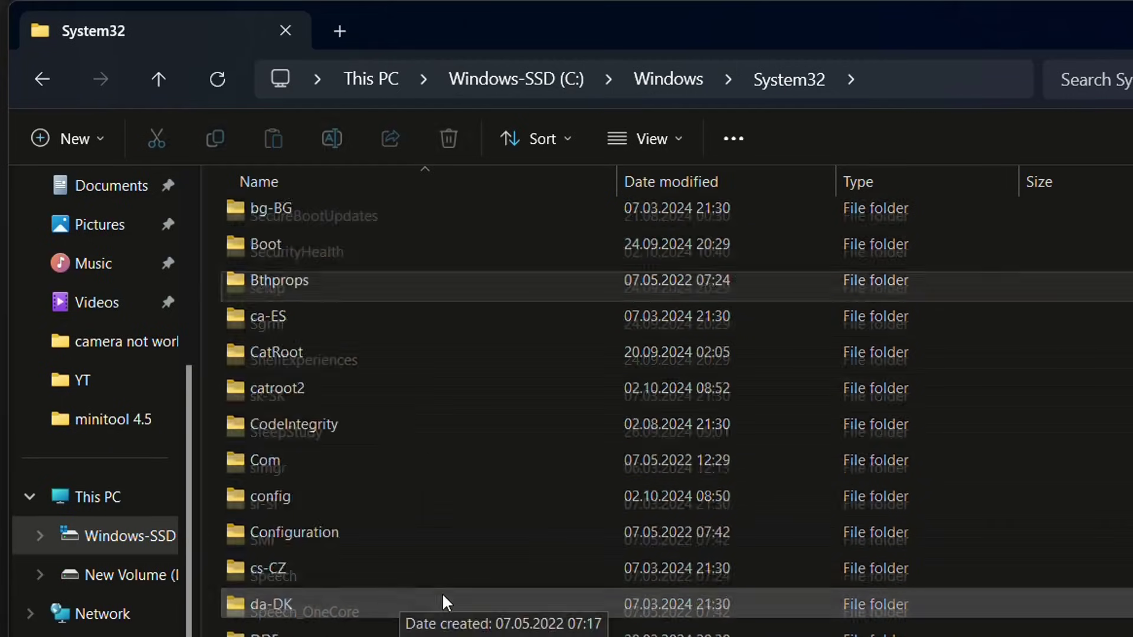
{"action": "type", "text": "setup"}
{"action": "left_click", "coordinate": [341, 253]}
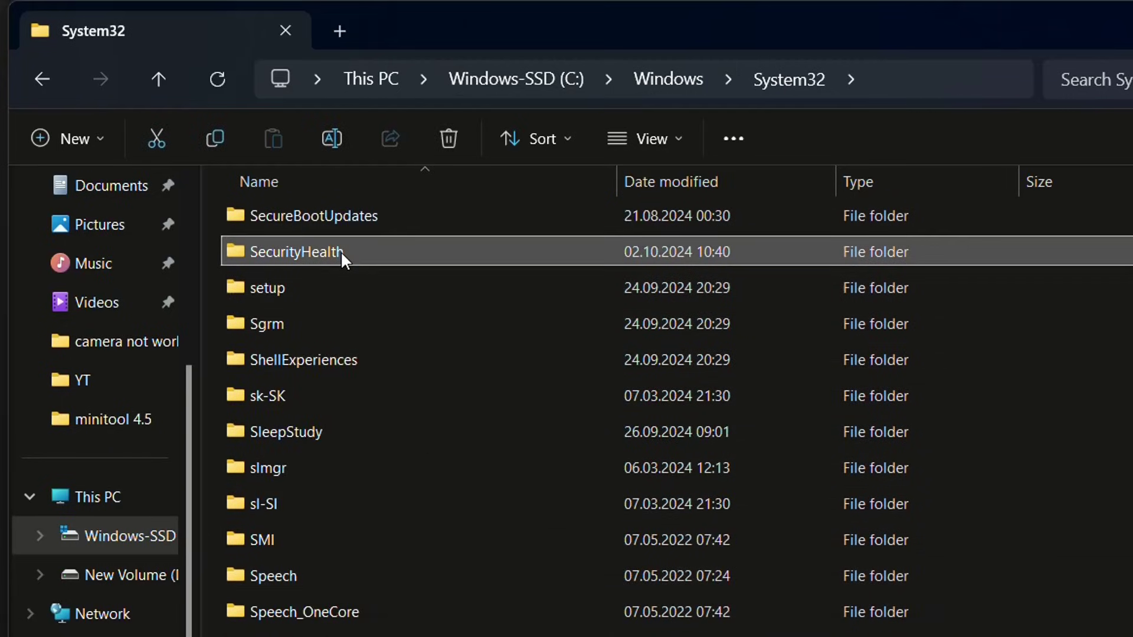
{"action": "double_click", "coordinate": [341, 252]}
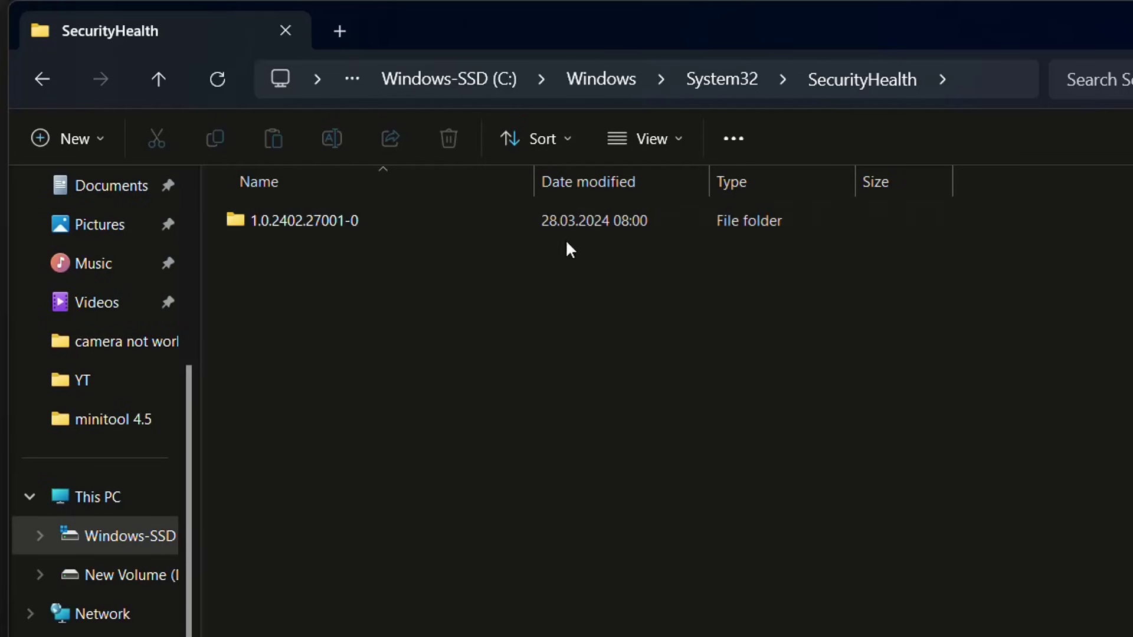
Step: Inspect the 1.0.2402.27001-0 folder, then return to SecurityHealth and clear the selection
{"action": "double_click", "coordinate": [286, 219]}
{"action": "scroll", "coordinate": [490, 413], "scroll_direction": "down", "scroll_amount": 12}
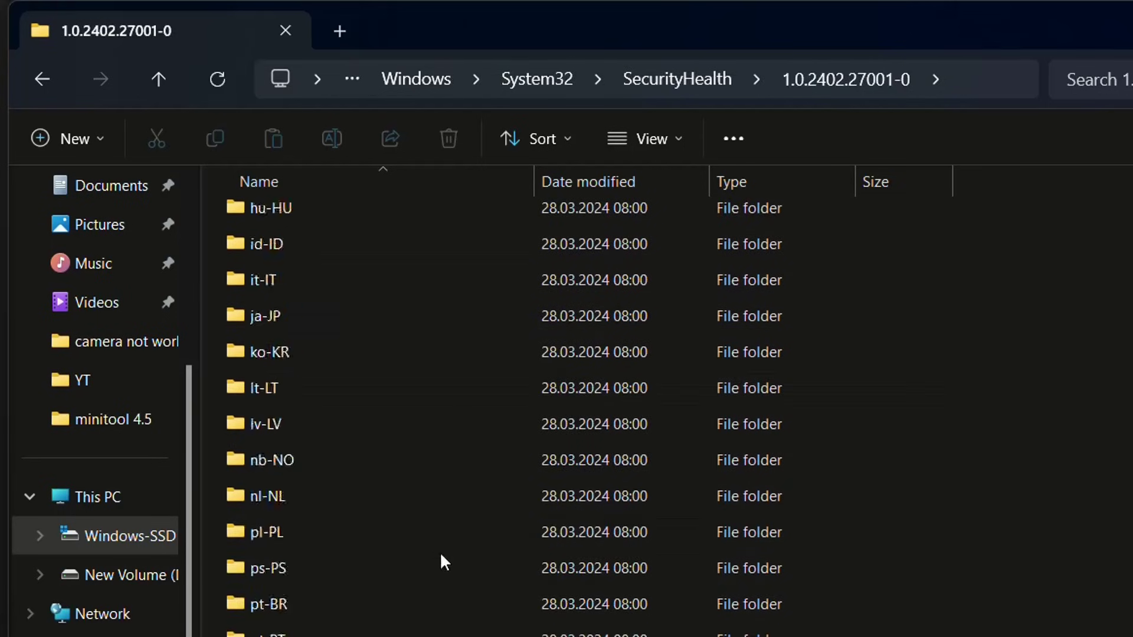
{"action": "left_click", "coordinate": [706, 89]}
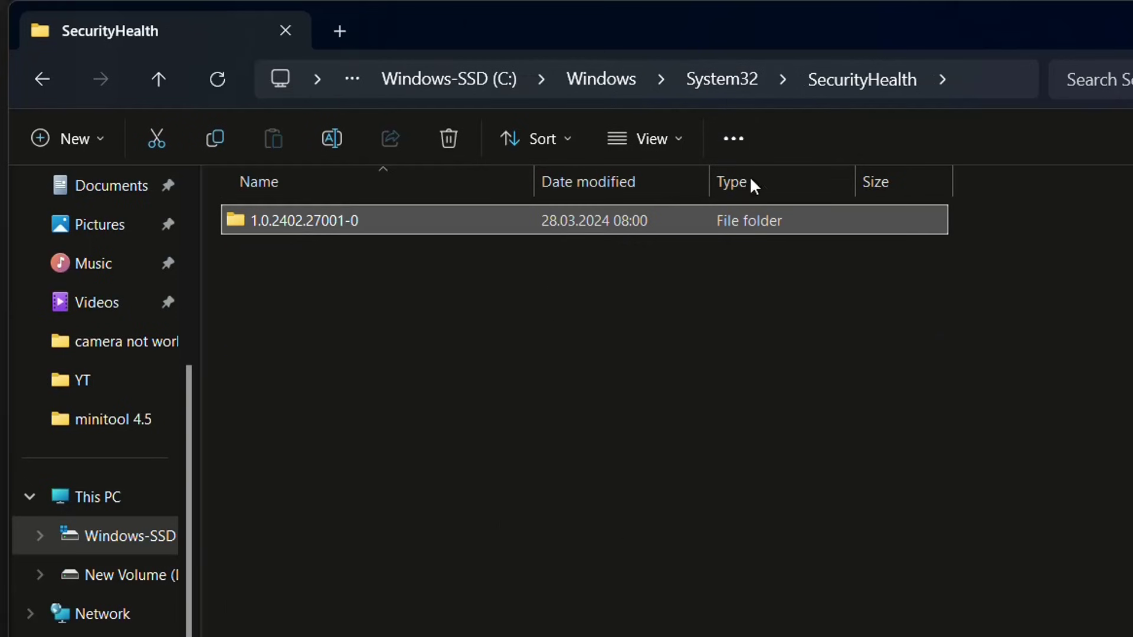
{"action": "double_click", "coordinate": [392, 220]}
{"action": "scroll", "coordinate": [420, 504], "scroll_direction": "down", "scroll_amount": 12}
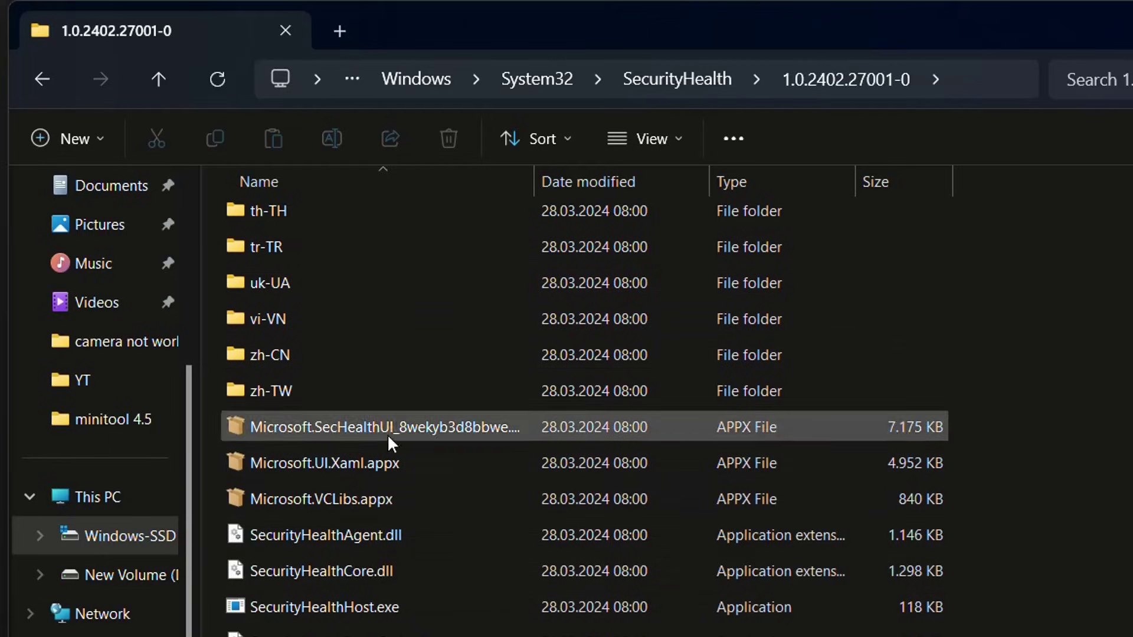
{"action": "scroll", "coordinate": [431, 629], "scroll_direction": "up", "scroll_amount": 12}
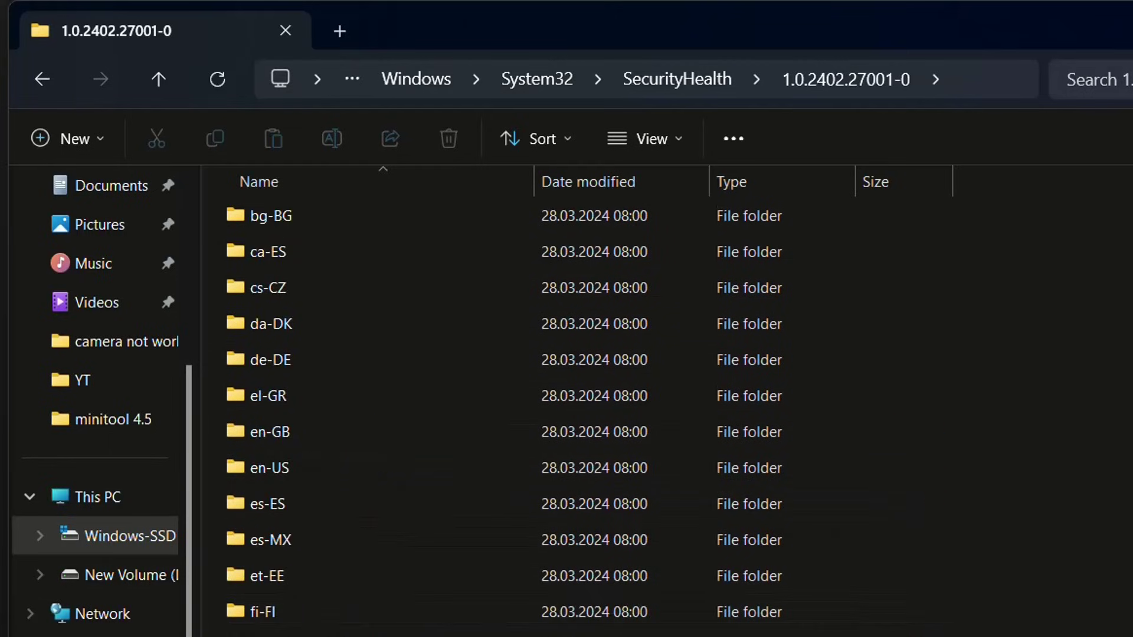
{"action": "left_click", "coordinate": [1124, 79]}
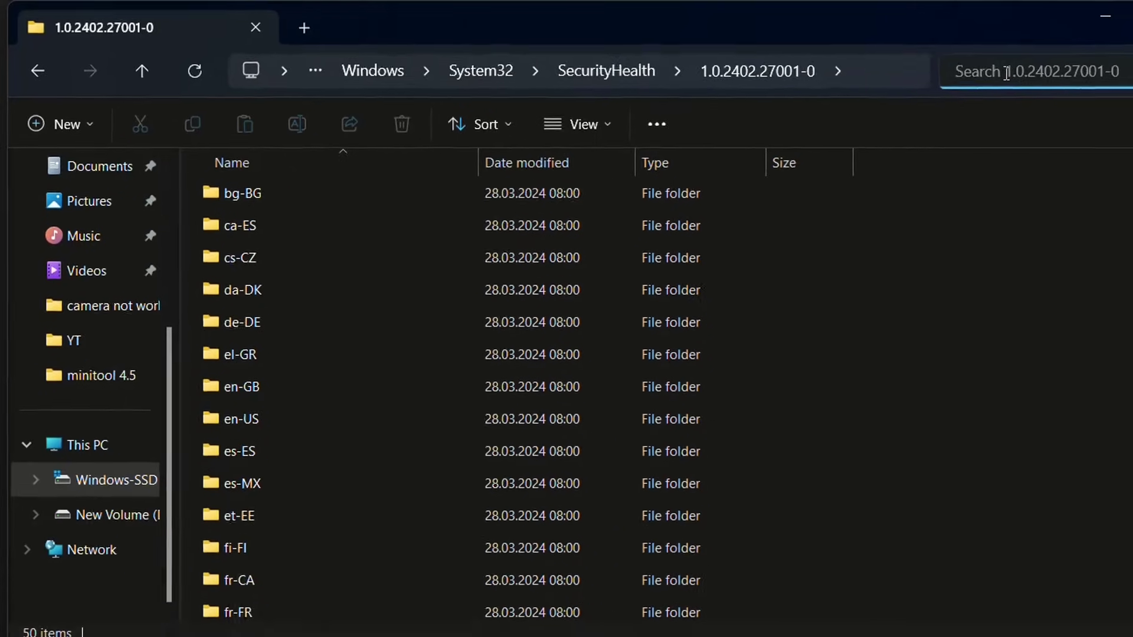
{"action": "left_click", "coordinate": [606, 71]}
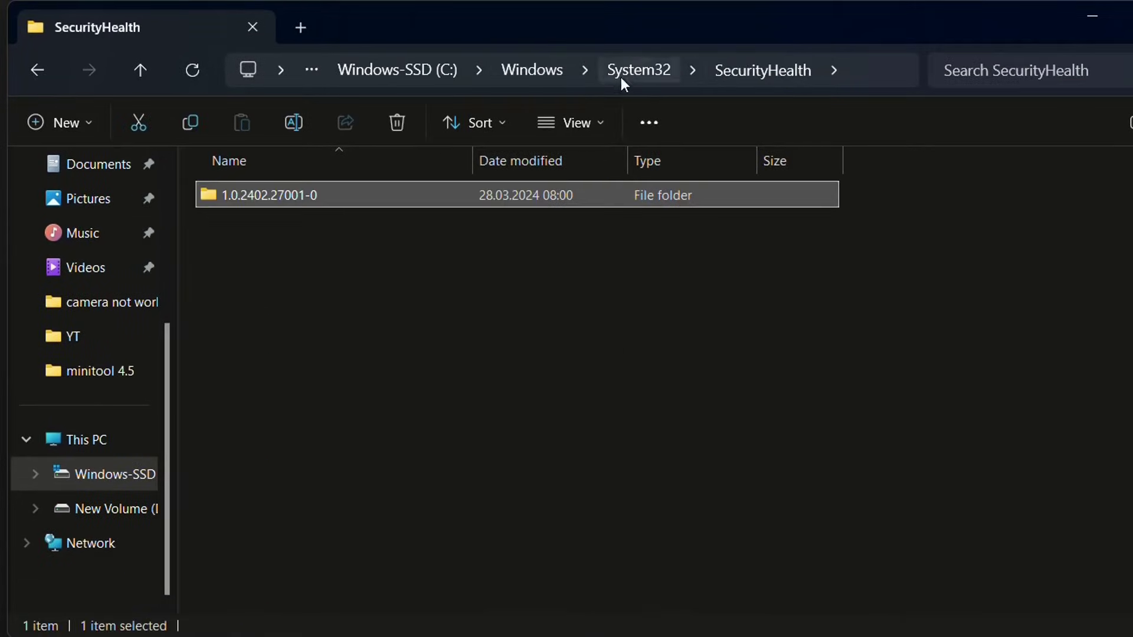
{"action": "left_click", "coordinate": [361, 275]}
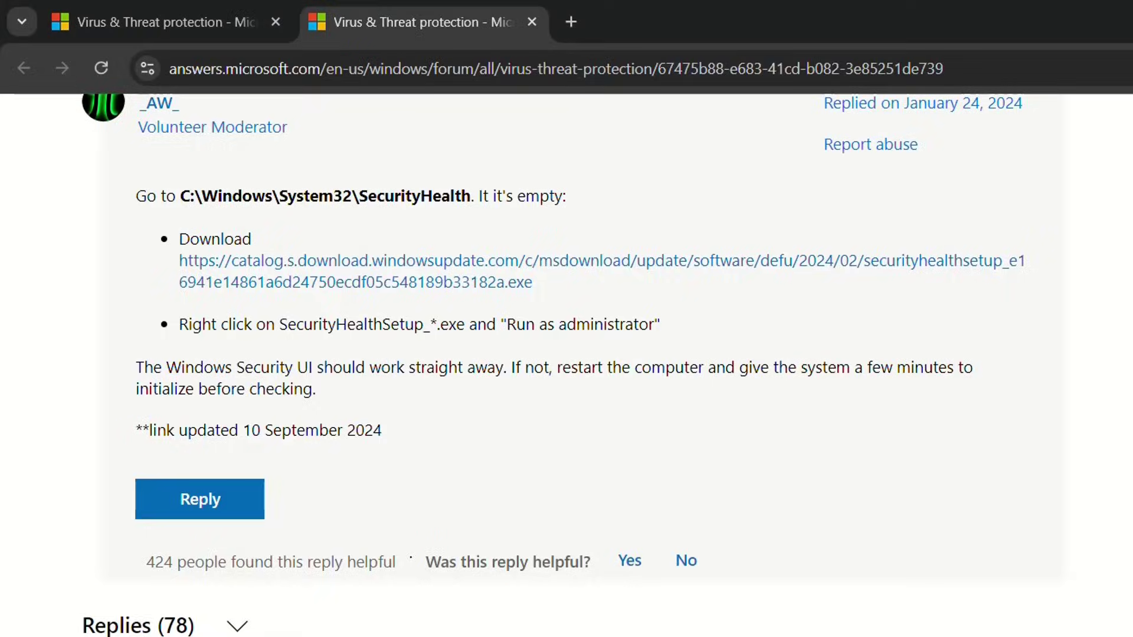
Step: Scroll to the forum answer and download securityhealthsetup from its catalog.s.download.windowsupdate.com link
{"action": "scroll", "coordinate": [678, 610], "scroll_direction": "up", "scroll_amount": 3}
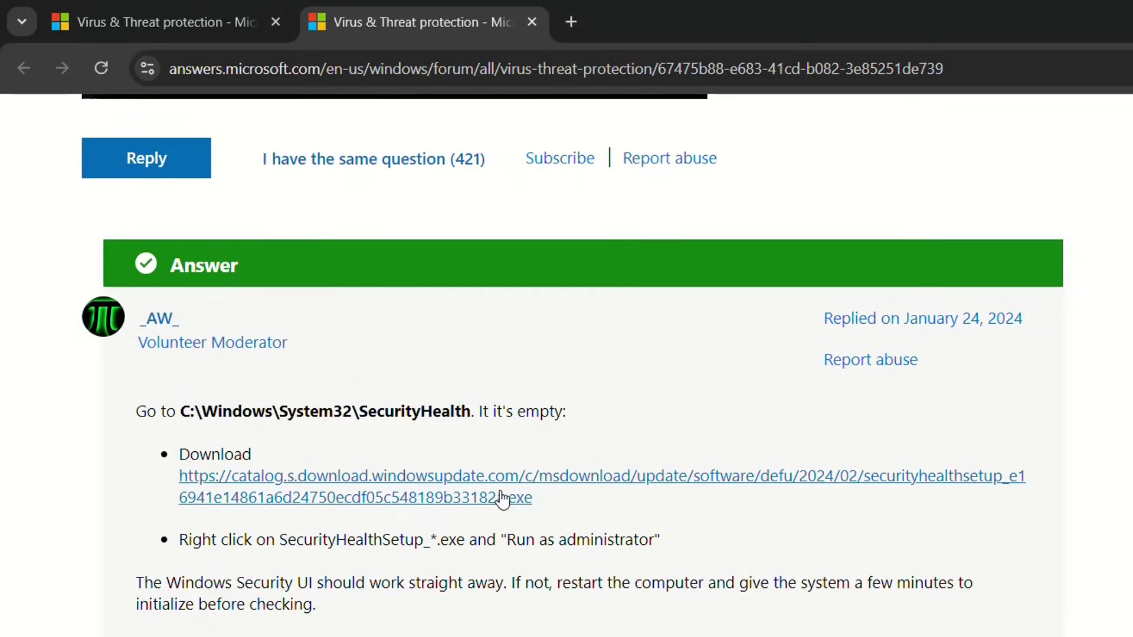
{"action": "scroll", "coordinate": [847, 522], "scroll_direction": "up", "scroll_amount": 3}
{"action": "scroll", "coordinate": [838, 523], "scroll_direction": "up", "scroll_amount": 8}
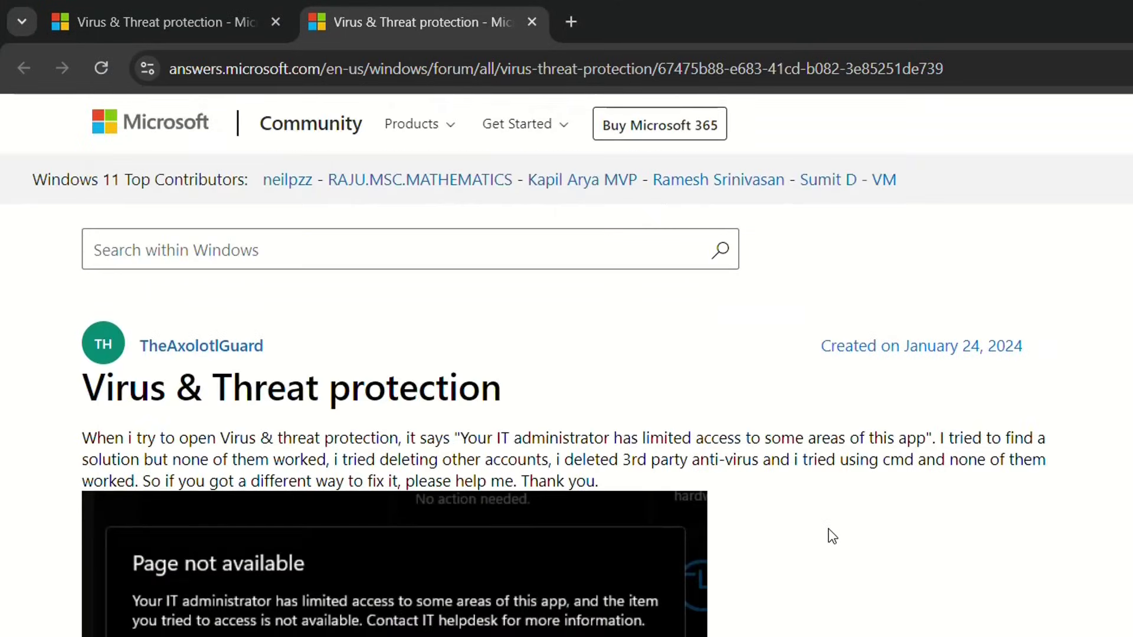
{"action": "scroll", "coordinate": [826, 529], "scroll_direction": "down", "scroll_amount": 16}
{"action": "scroll", "coordinate": [824, 536], "scroll_direction": "up", "scroll_amount": 15}
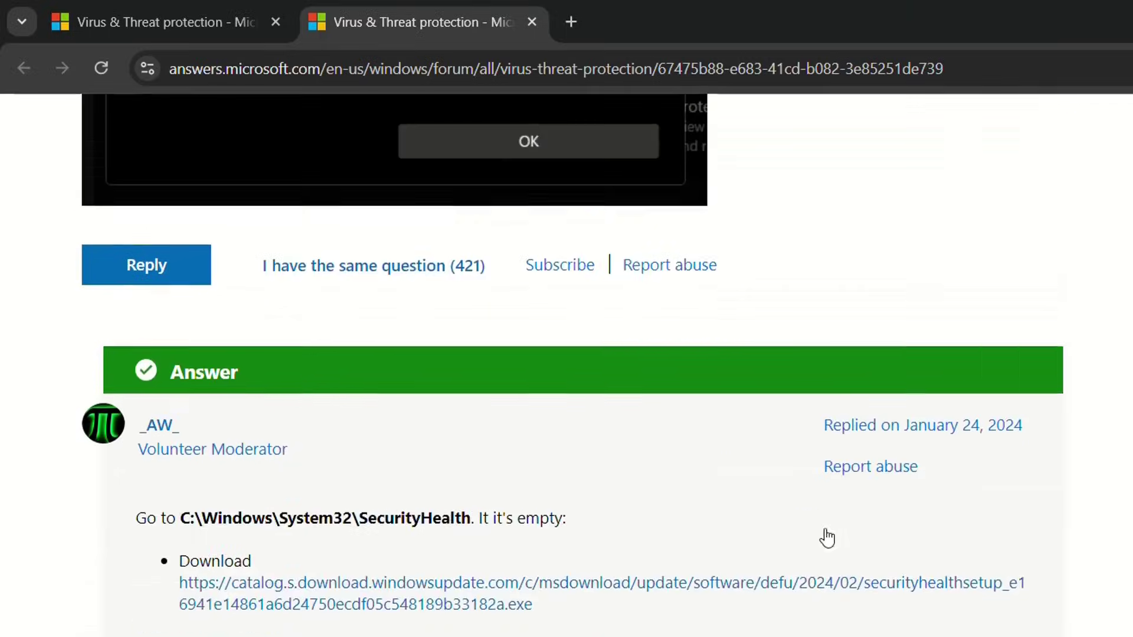
{"action": "scroll", "coordinate": [785, 560], "scroll_direction": "down", "scroll_amount": 4}
{"action": "scroll", "coordinate": [777, 563], "scroll_direction": "down", "scroll_amount": 2}
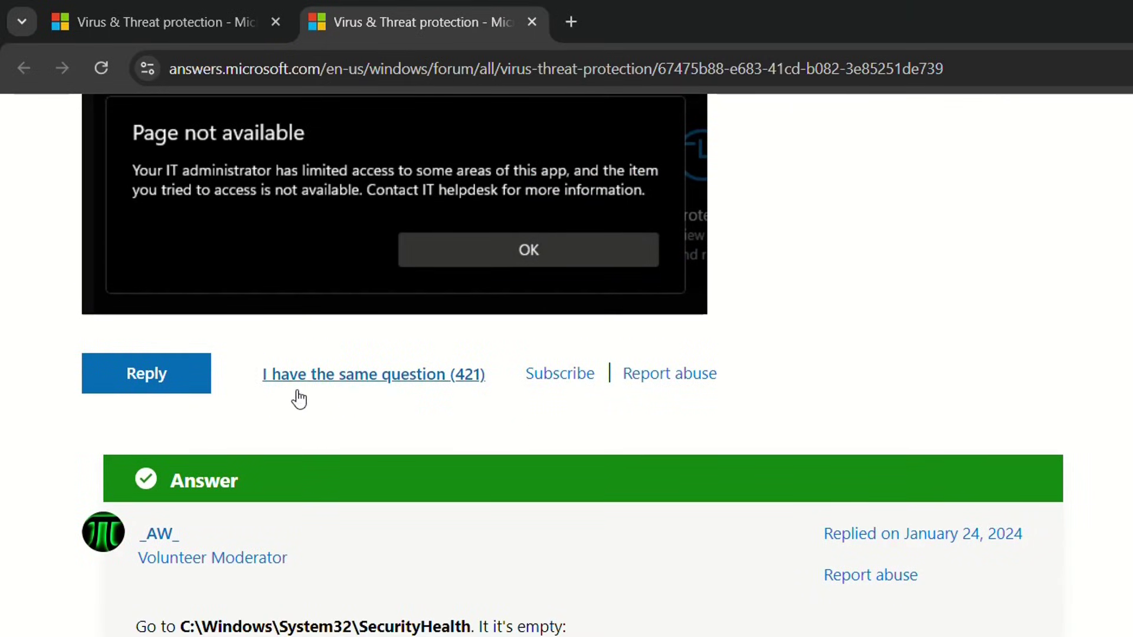
{"action": "scroll", "coordinate": [438, 561], "scroll_direction": "down", "scroll_amount": 8}
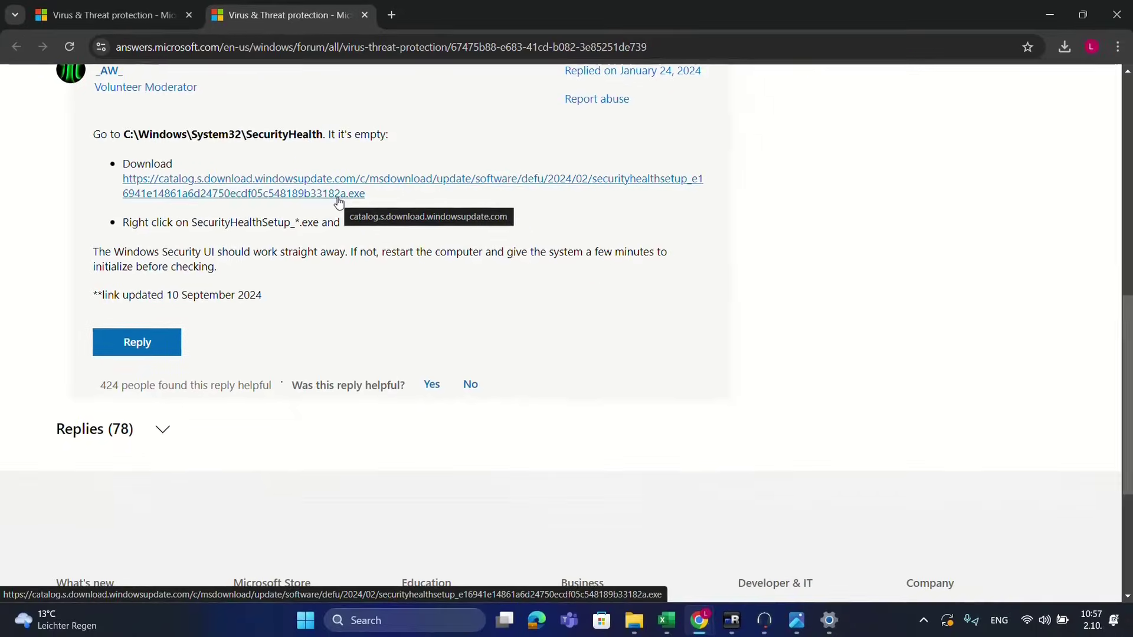
{"action": "left_click", "coordinate": [338, 201]}
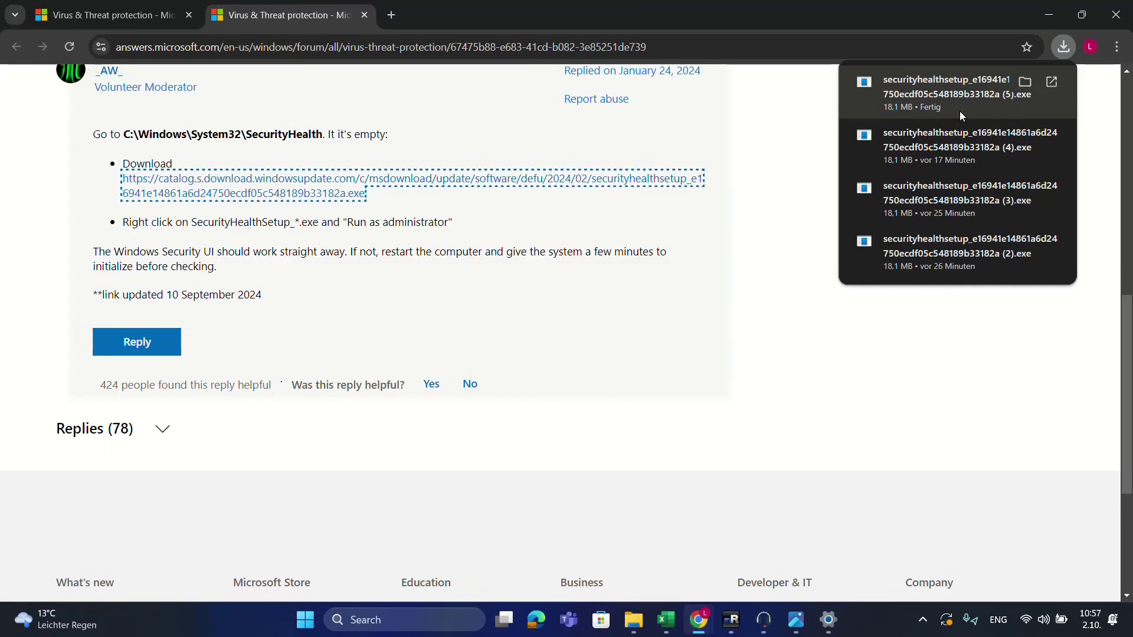
Step: Show the download in Downloads and run securityhealthsetup (5).exe as administrator
{"action": "left_click", "coordinate": [1025, 82]}
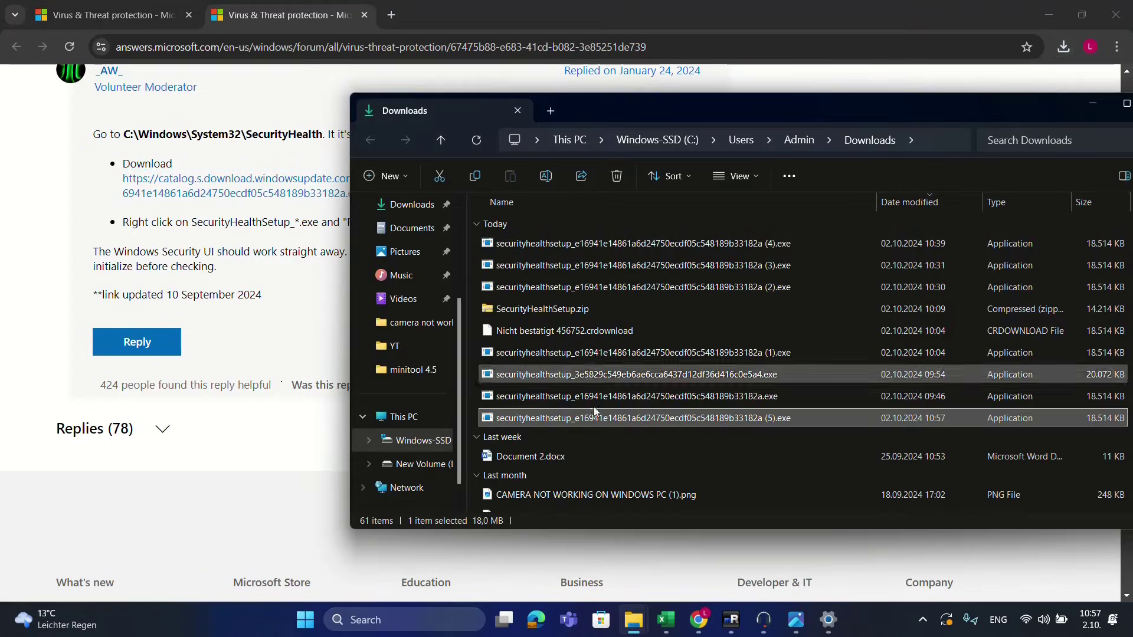
{"action": "scroll", "coordinate": [660, 419], "scroll_direction": "down", "scroll_amount": 3}
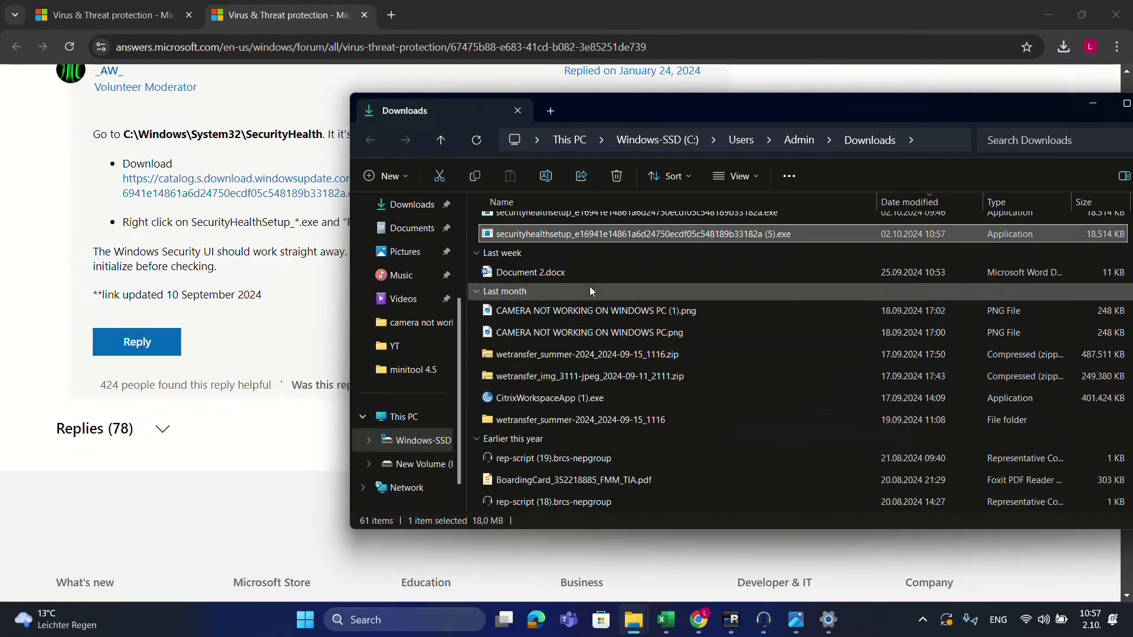
{"action": "scroll", "coordinate": [757, 281], "scroll_direction": "up", "scroll_amount": 1}
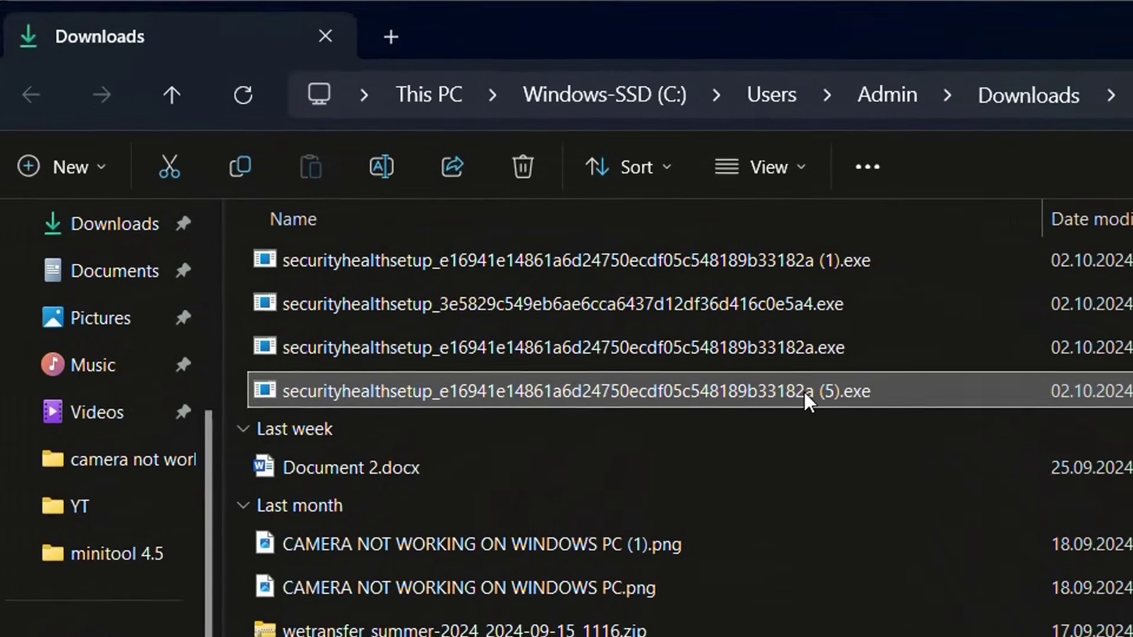
{"action": "mouse_move", "coordinate": [758, 288]}
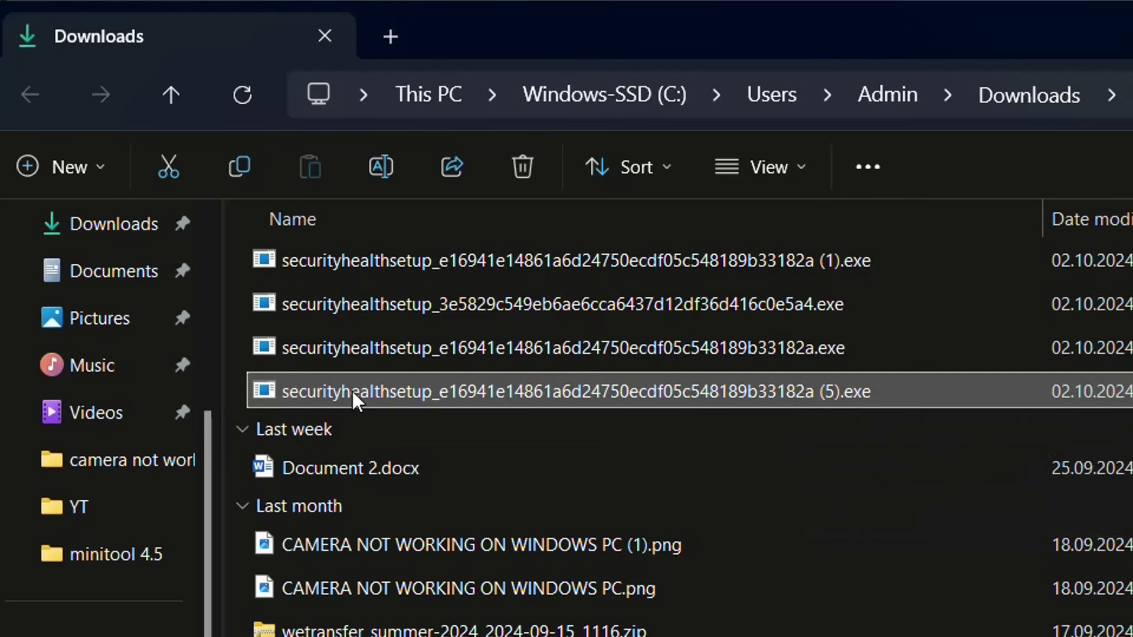
{"action": "mouse_move", "coordinate": [352, 391]}
{"action": "right_click", "coordinate": [373, 397]}
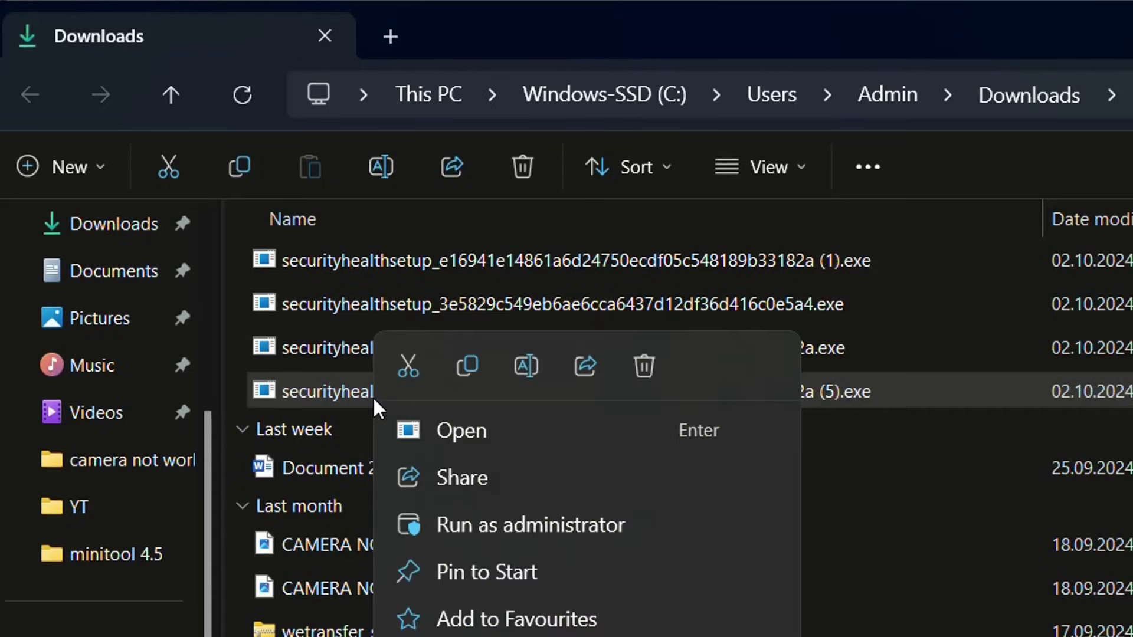
{"action": "left_click", "coordinate": [466, 533]}
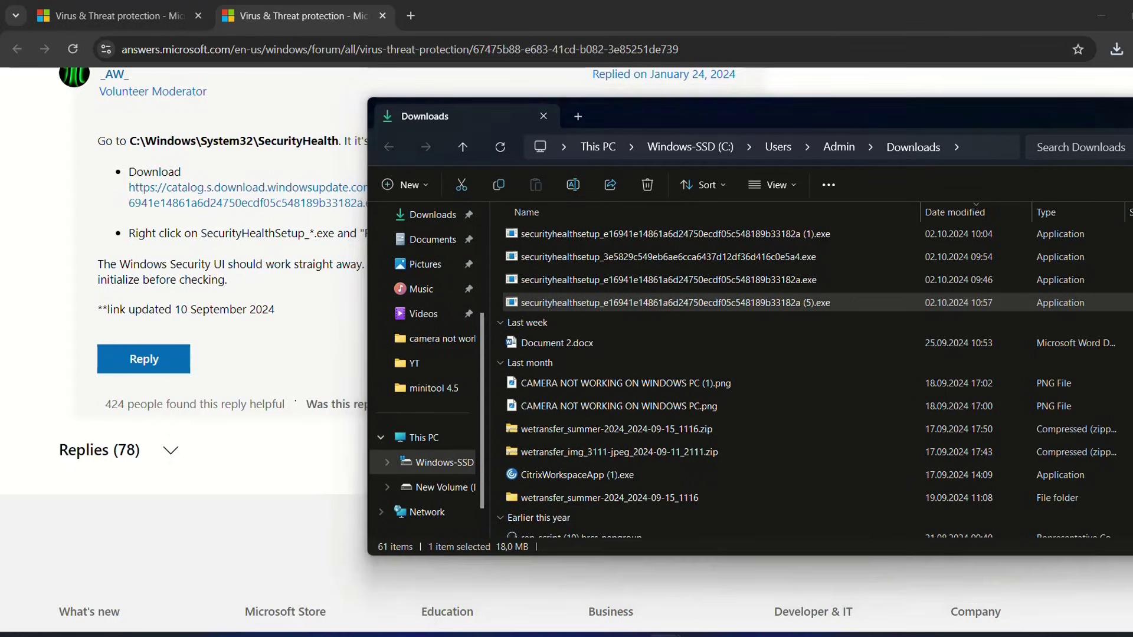
Step: Launch Windows Security from search, drag its window right, and bring Downloads forward
{"action": "left_click", "coordinate": [413, 634]}
{"action": "type", "text": "settingse"}
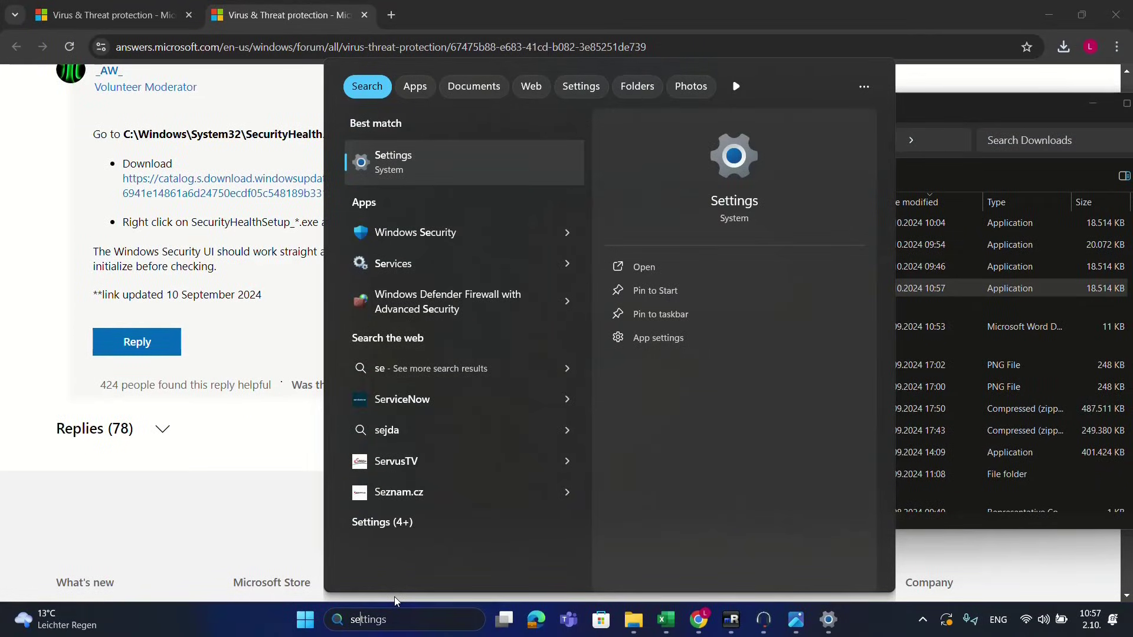
{"action": "left_click", "coordinate": [430, 239]}
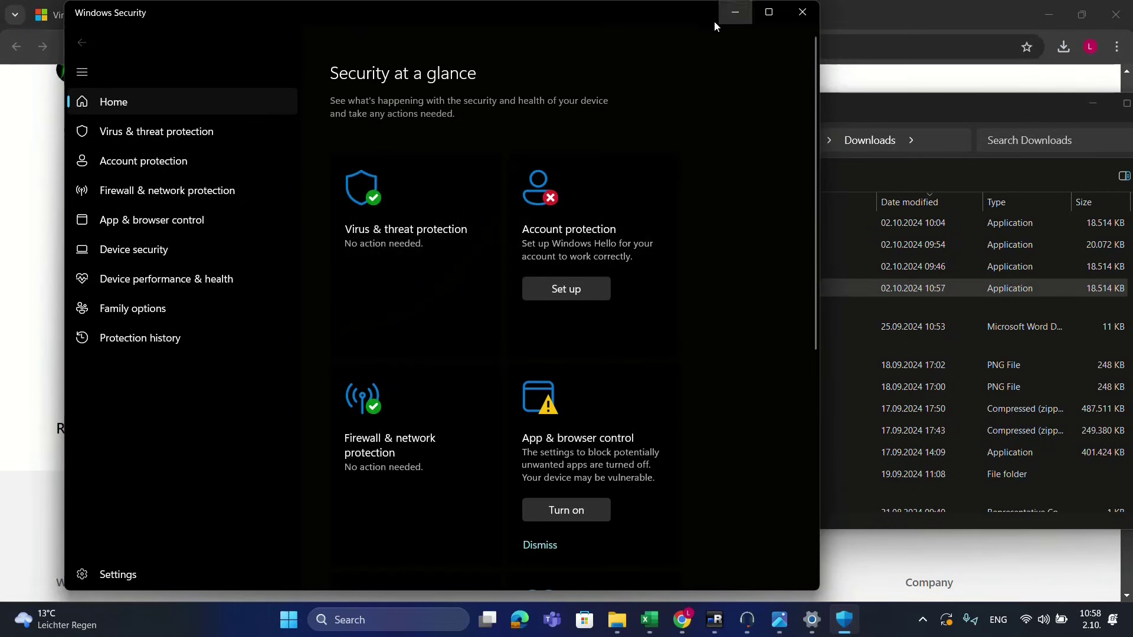
{"action": "left_click_drag", "start_coordinate": [667, 22], "coordinate": [1132, 123]}
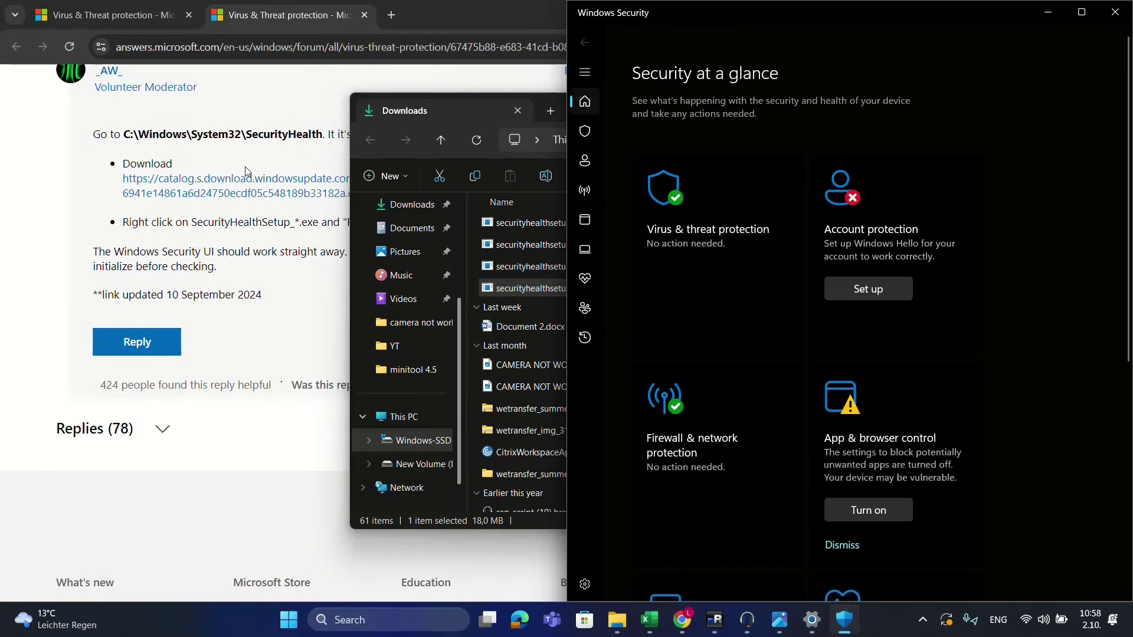
{"action": "left_click", "coordinate": [472, 105]}
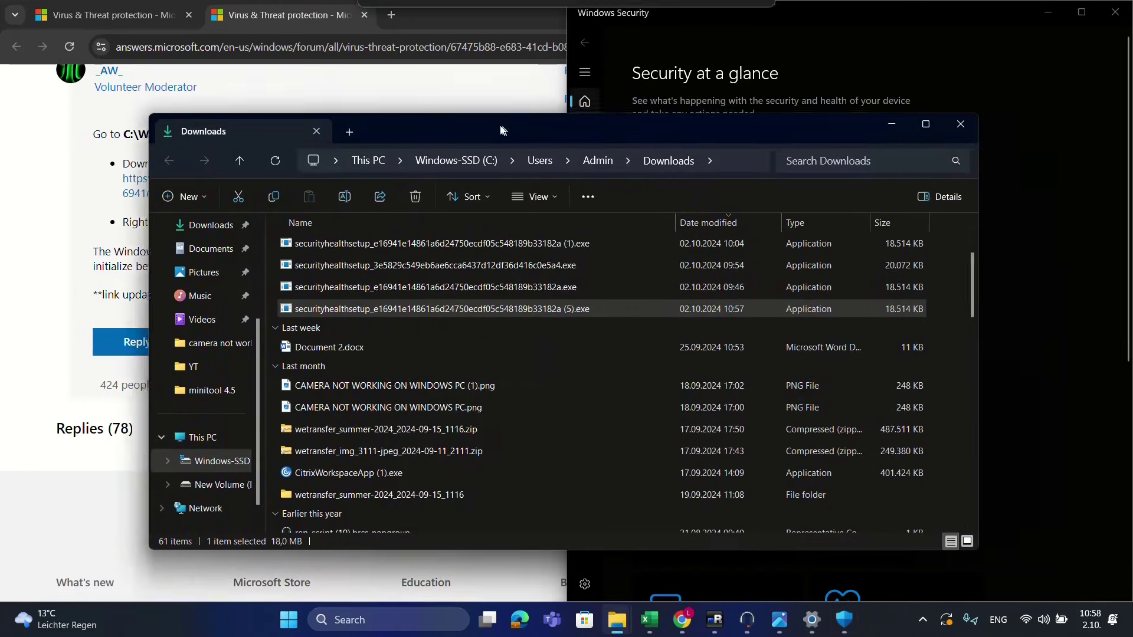